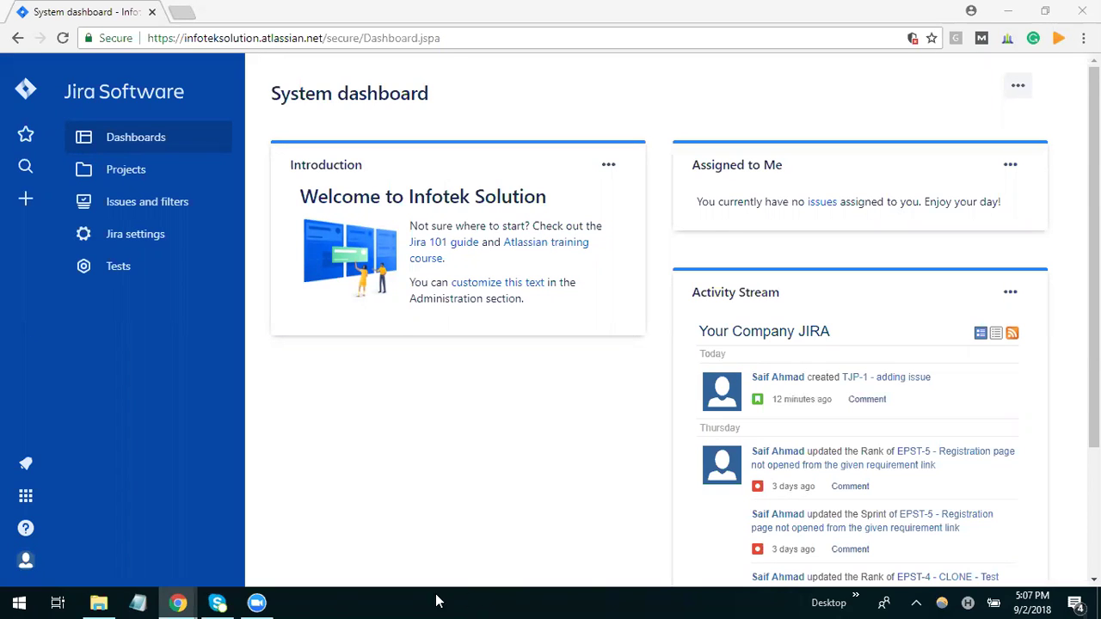
# From Personal settings, reach Jira settings > Add-ons, which lists the Zephyr for Jira Cloud configuration pages
pyautogui.click(27, 561)
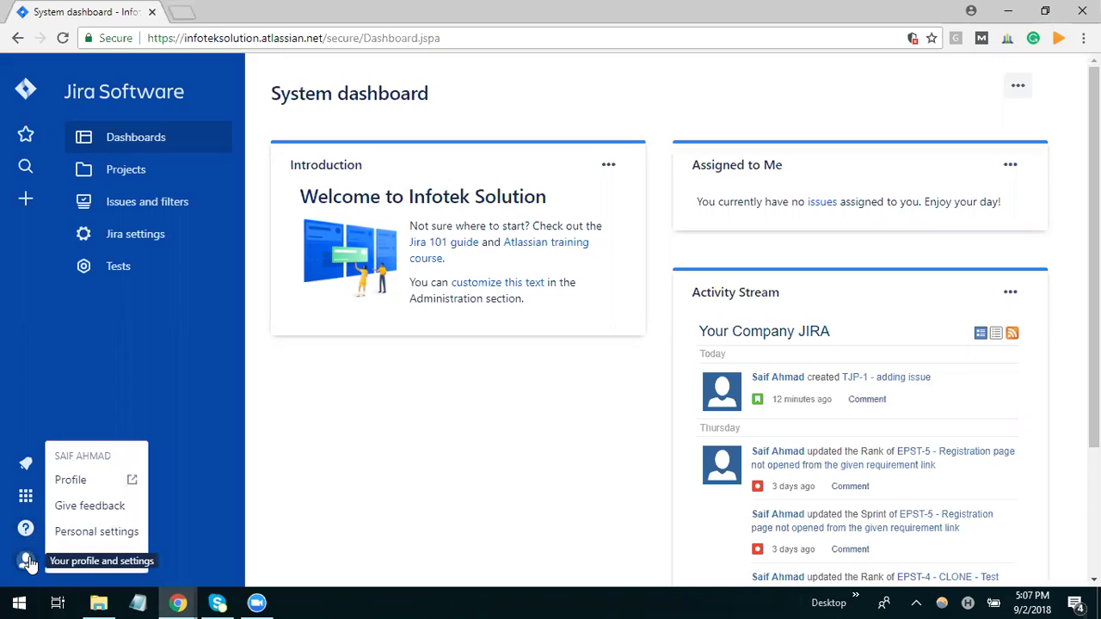
pyautogui.click(97, 533)
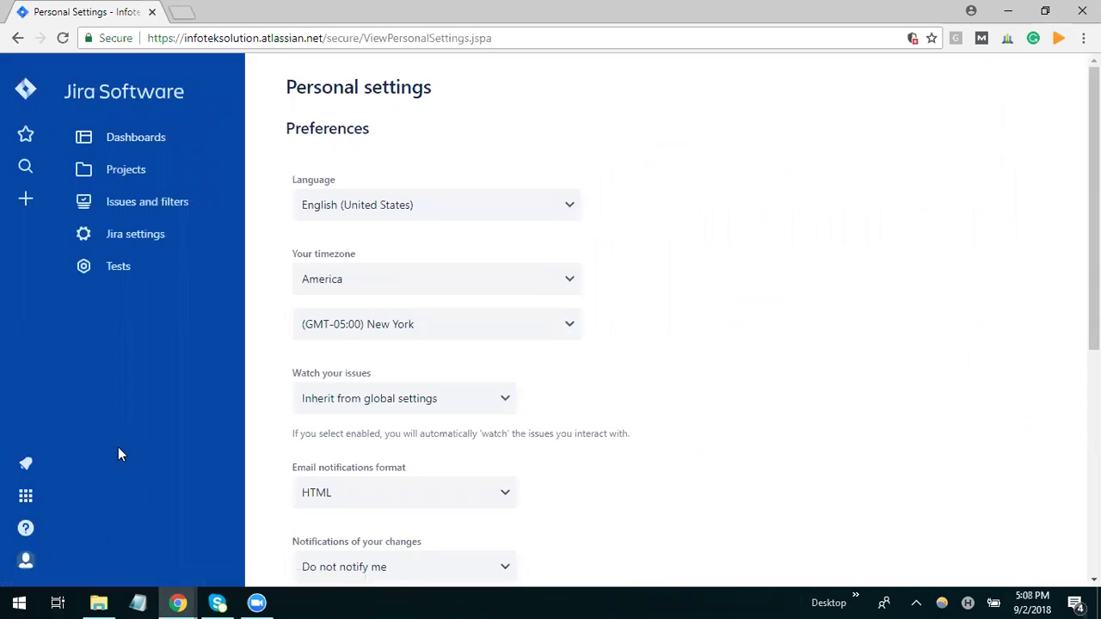
pyautogui.click(190, 238)
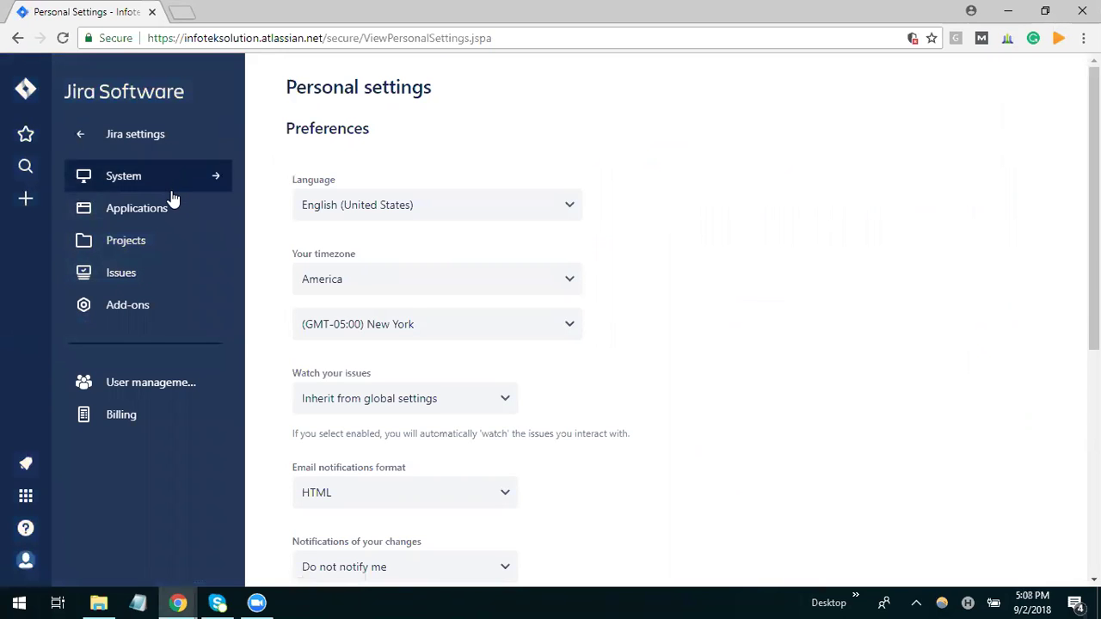
pyautogui.click(166, 315)
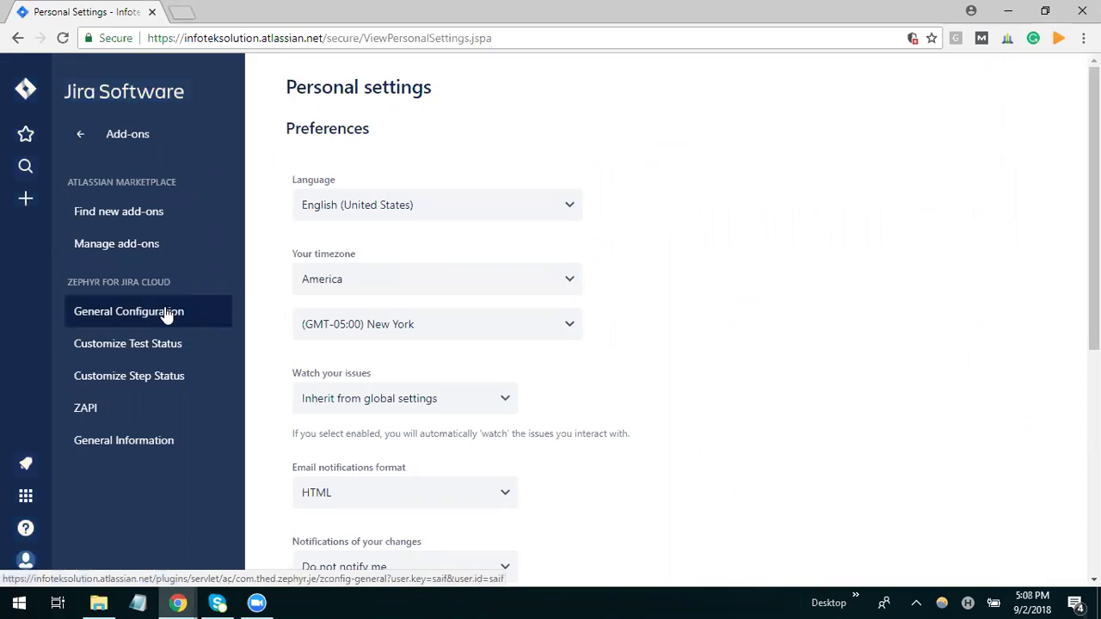
# Open Find new add-ons and browse the Atlassian Marketplace listings
pyautogui.click(179, 213)
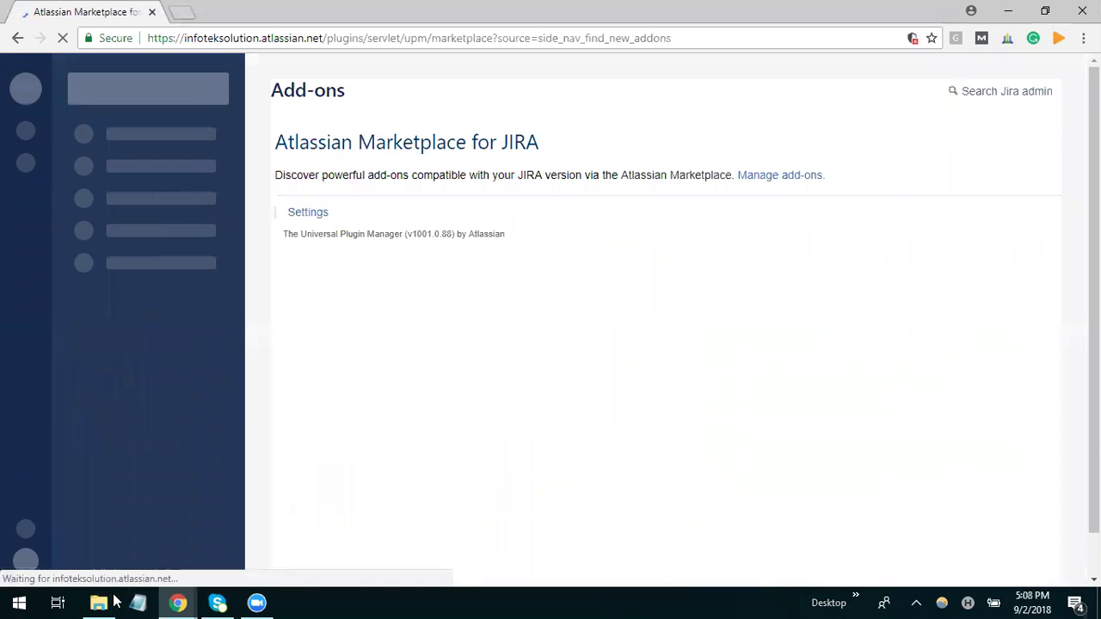
pyautogui.moveTo(99, 603)
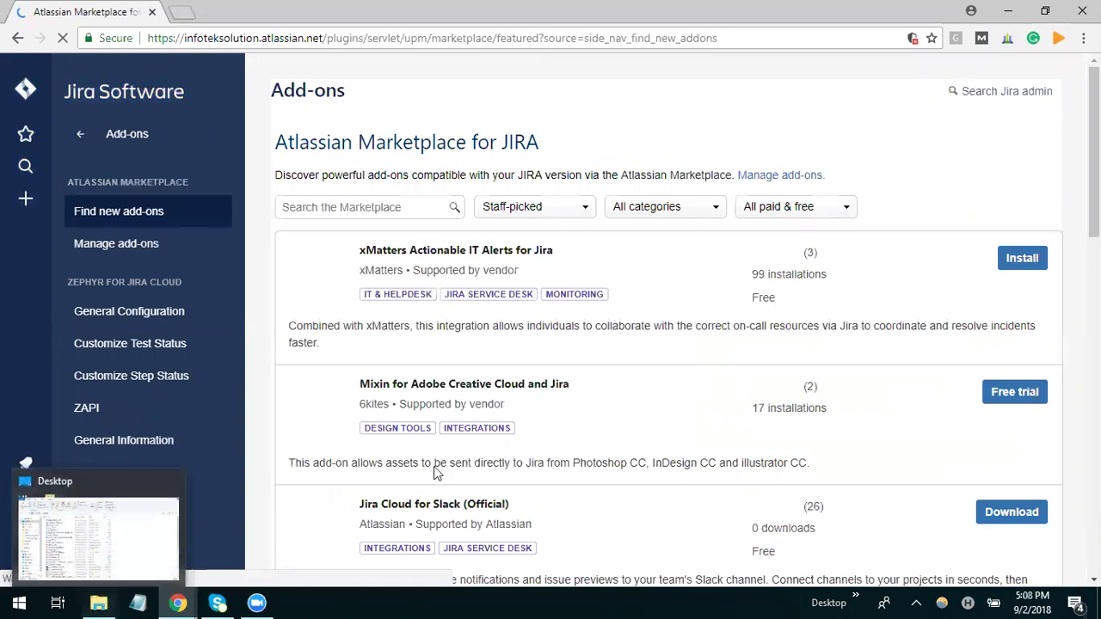
pyautogui.scroll(-6, 460, 438)
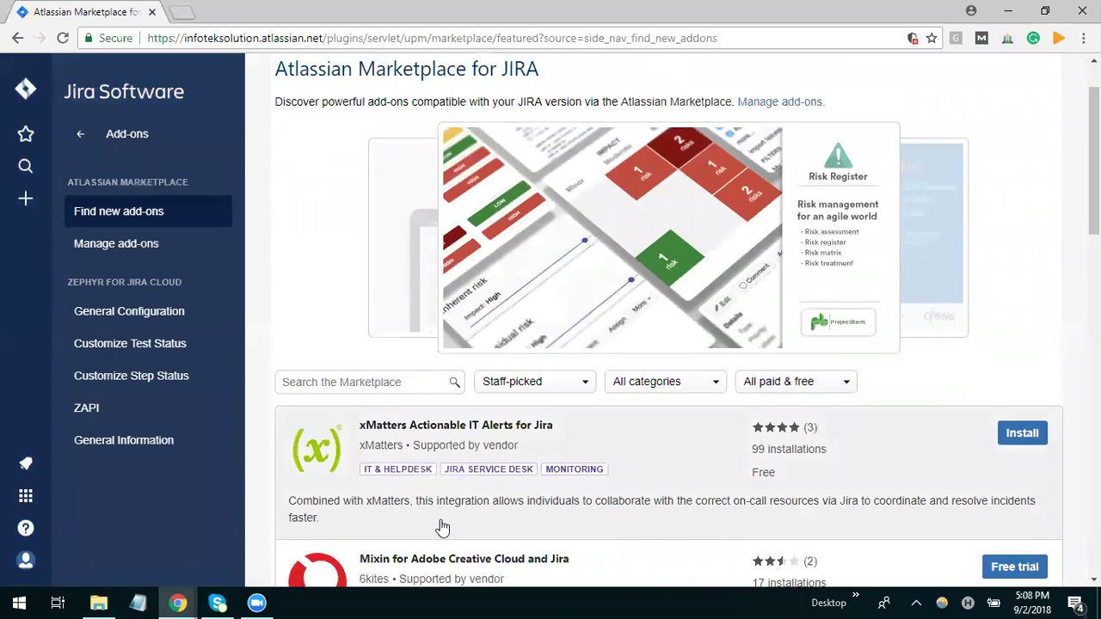
pyautogui.scroll(-4, 654, 430)
pyautogui.scroll(8, 657, 433)
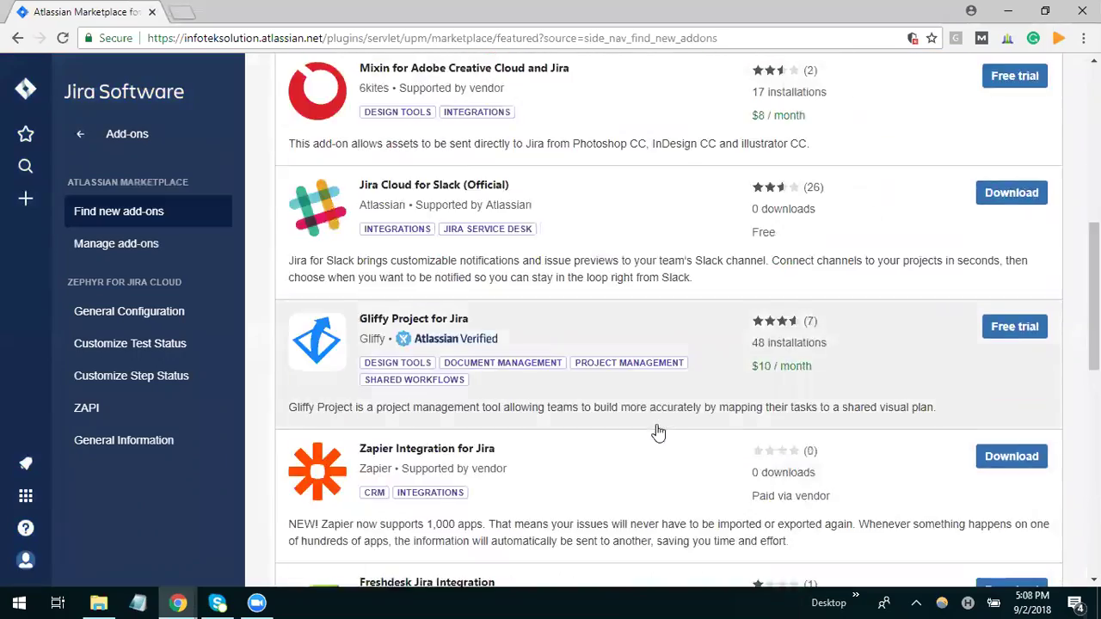
pyautogui.scroll(-4, 657, 432)
pyautogui.scroll(-8, 659, 433)
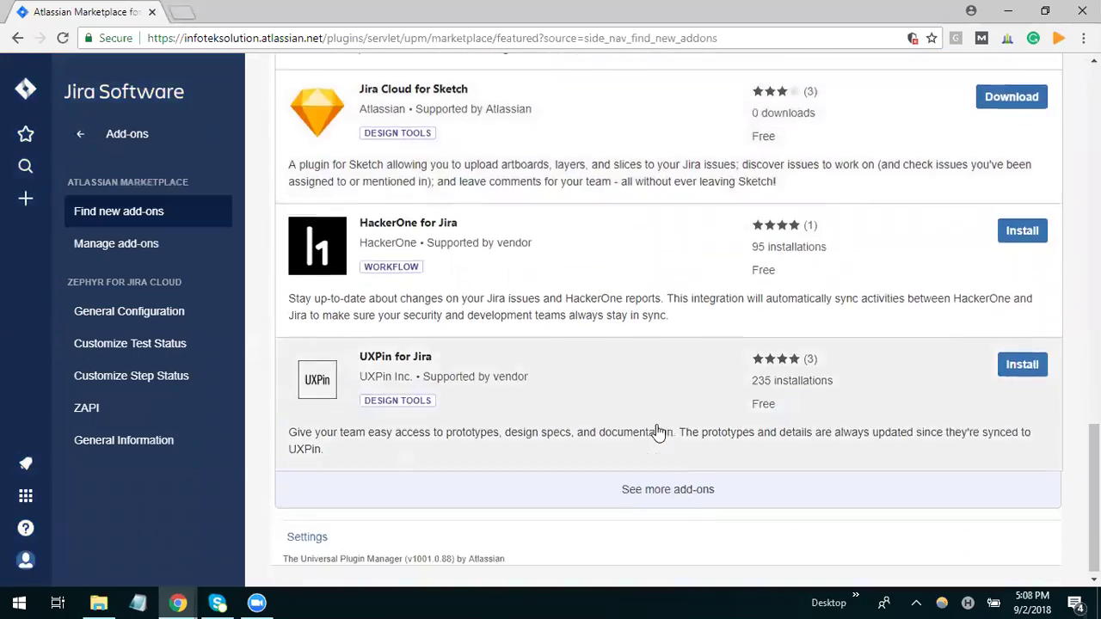
pyautogui.scroll(7, 658, 433)
pyautogui.scroll(4, 658, 433)
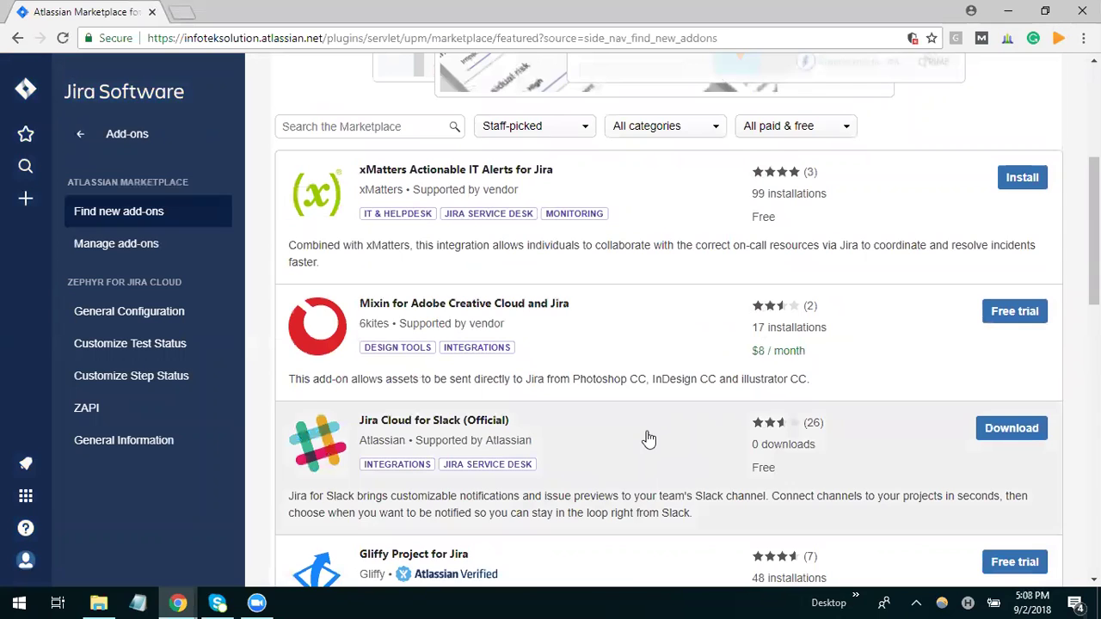
pyautogui.scroll(2, 597, 442)
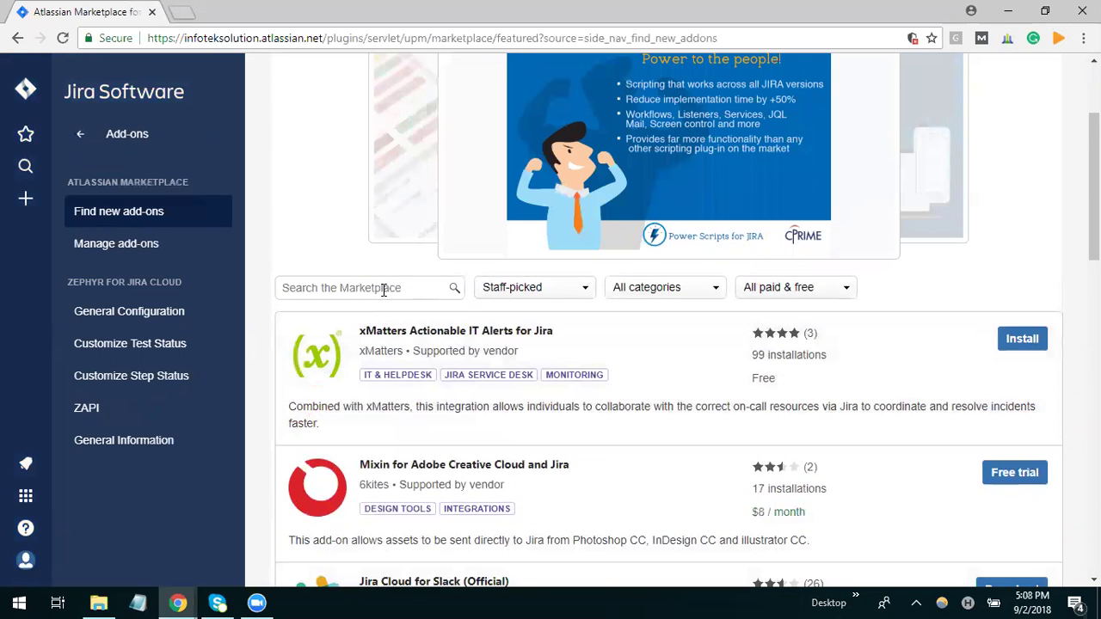
# Search the Marketplace for 'zephyr', showing Zephyr for Jira - Test Management and ZAPI
pyautogui.click(384, 289)
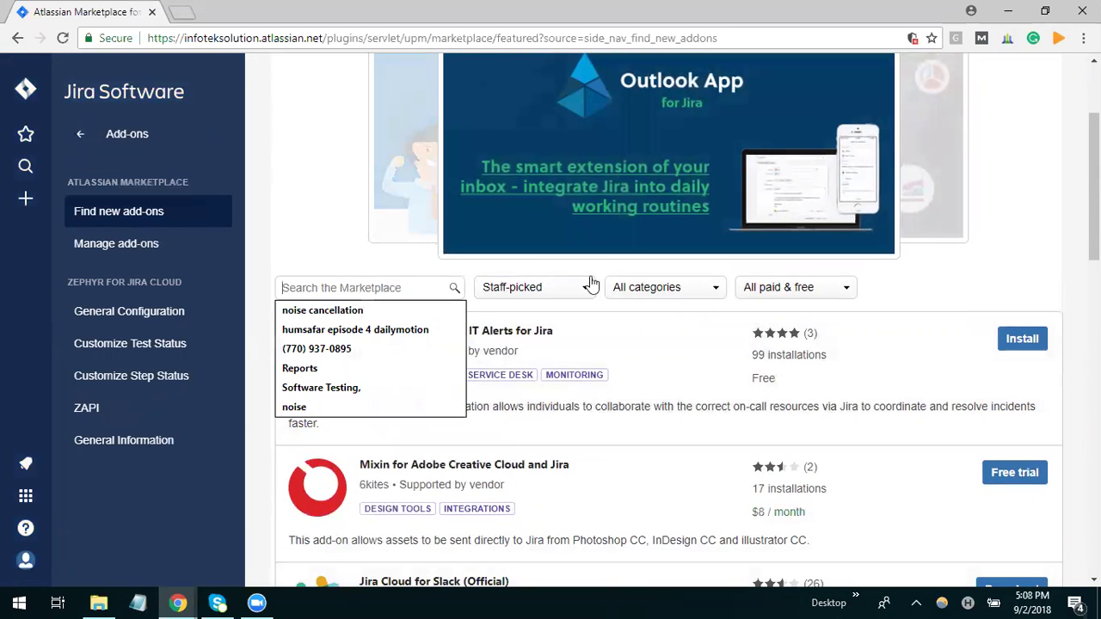
pyautogui.write('zephyr')
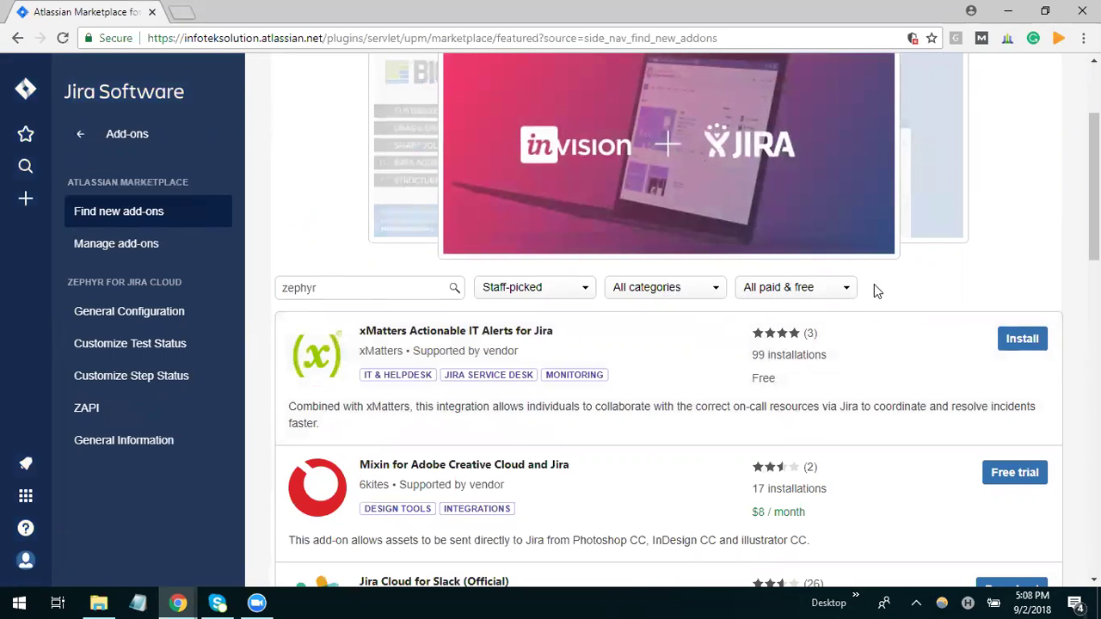
pyautogui.press('Return')
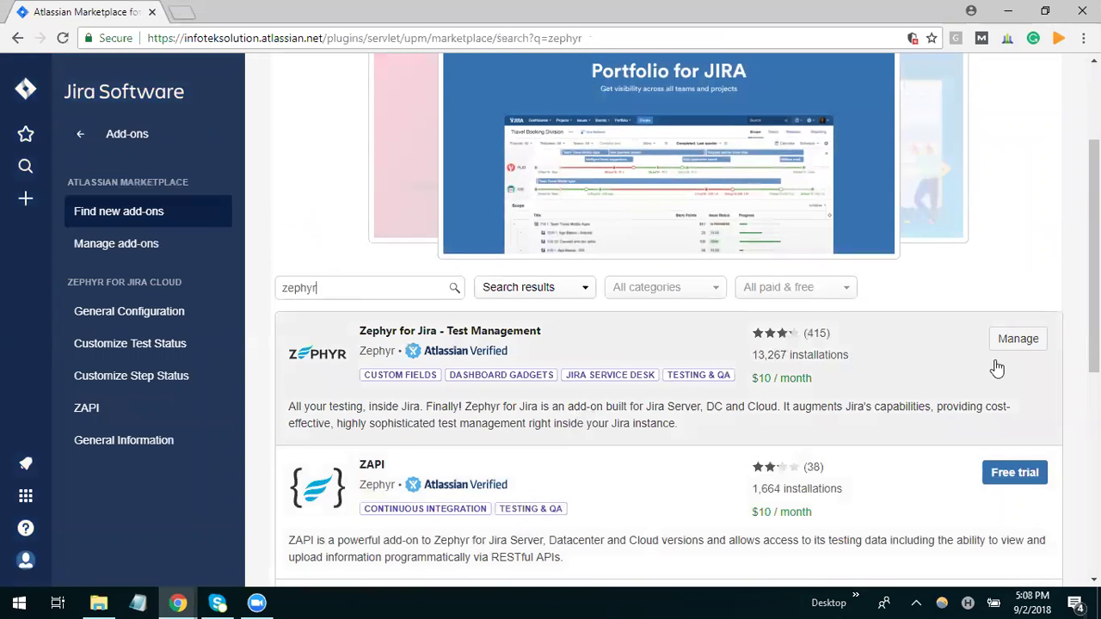
pyautogui.scroll(-2, 994, 381)
pyautogui.scroll(1, 1023, 327)
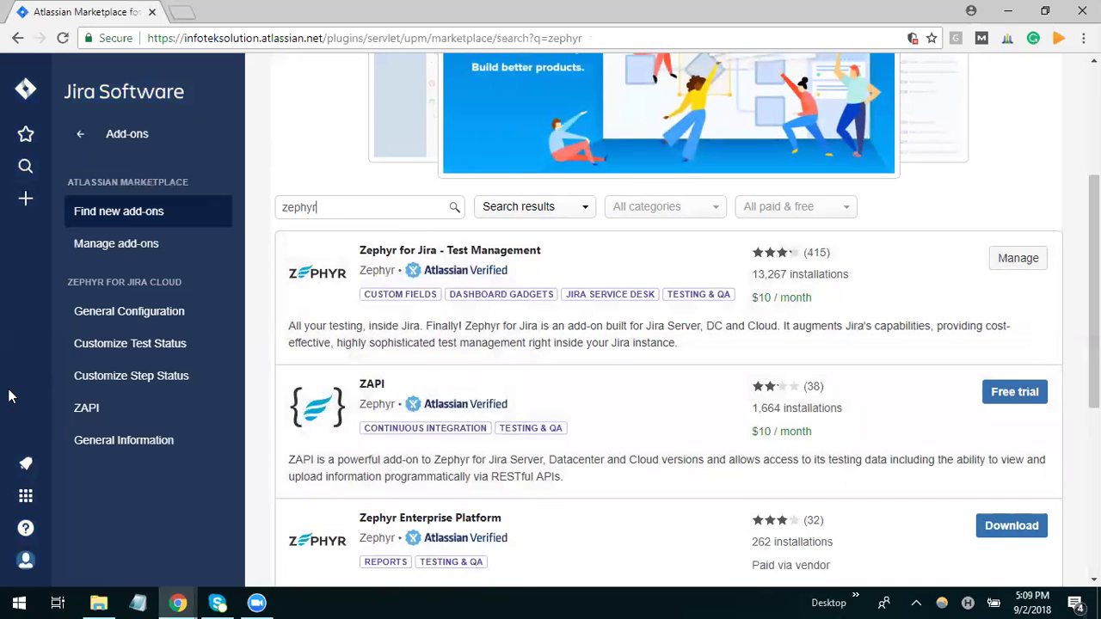
# Return from the Marketplace to the Jira dashboard and open the Projects list
pyautogui.click(79, 139)
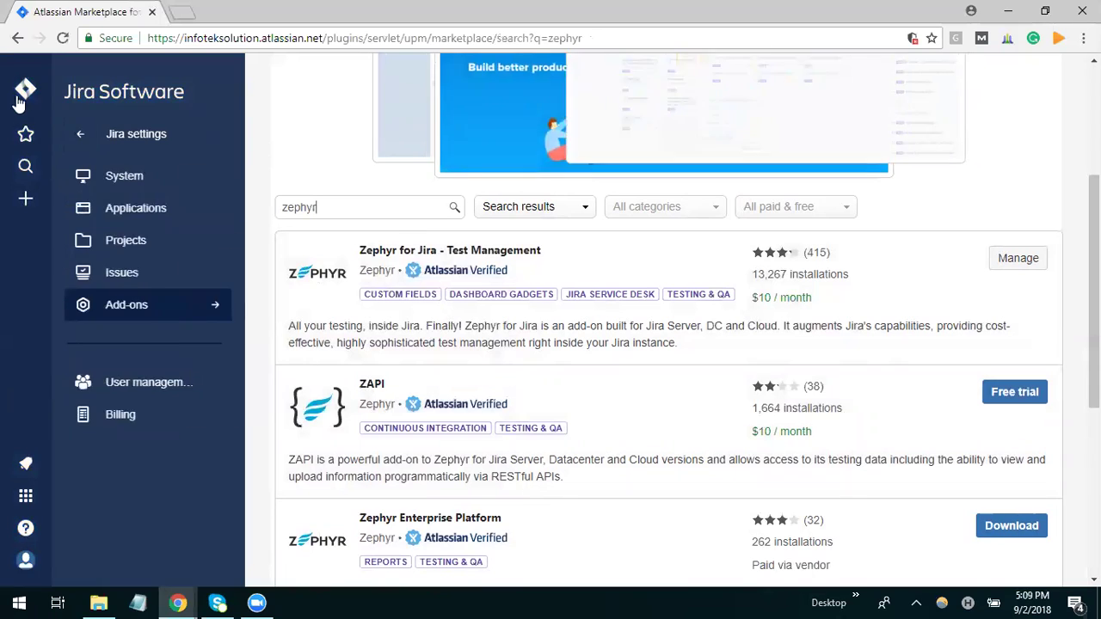
pyautogui.click(25, 89)
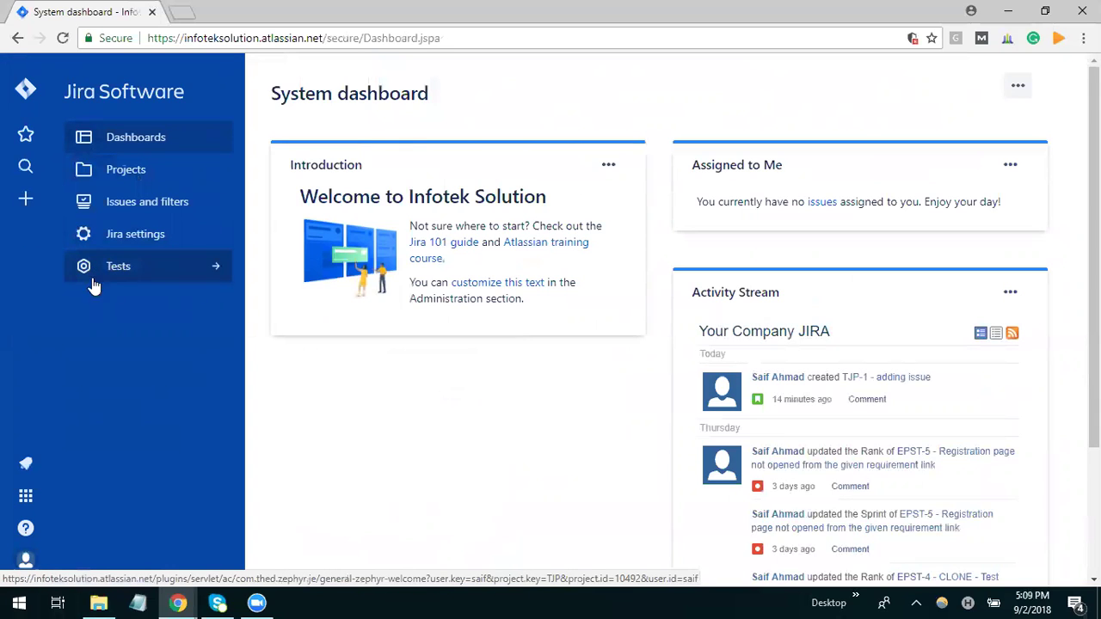
pyautogui.click(152, 170)
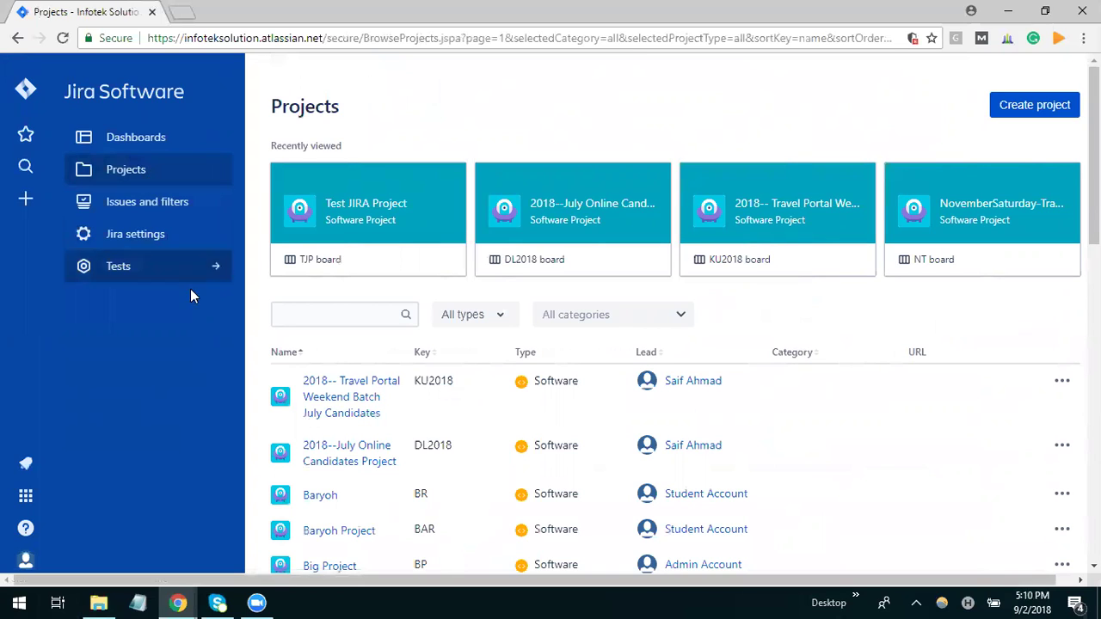
# In Test JIRA Project's backlog, confirm new issues offer only Story, Task and Bug, then open Project settings
pyautogui.click(395, 207)
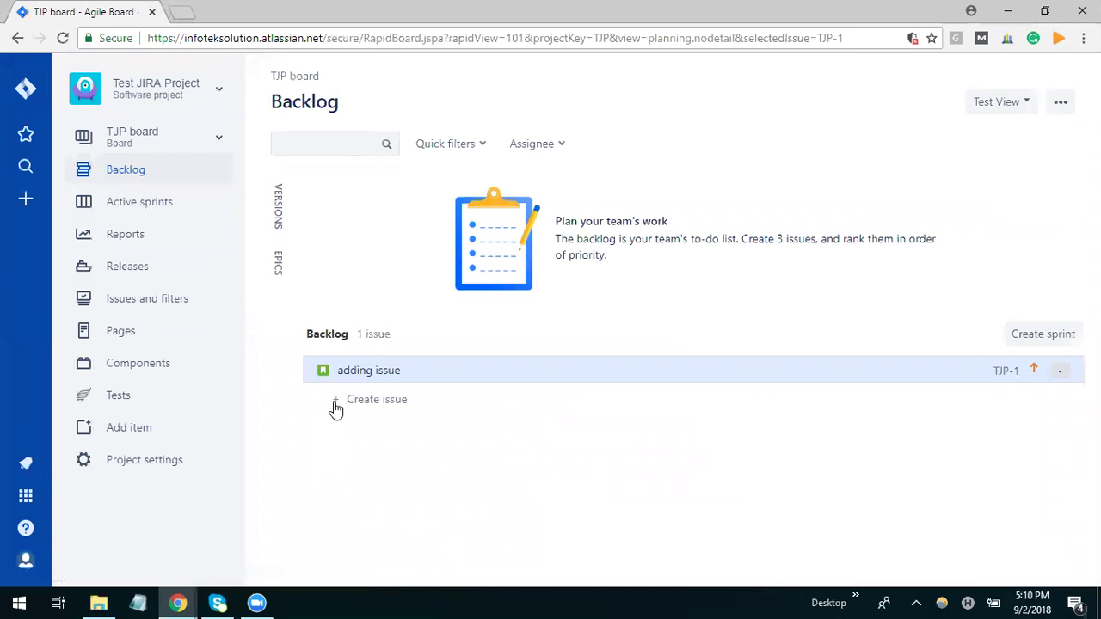
pyautogui.click(335, 406)
pyautogui.click(326, 410)
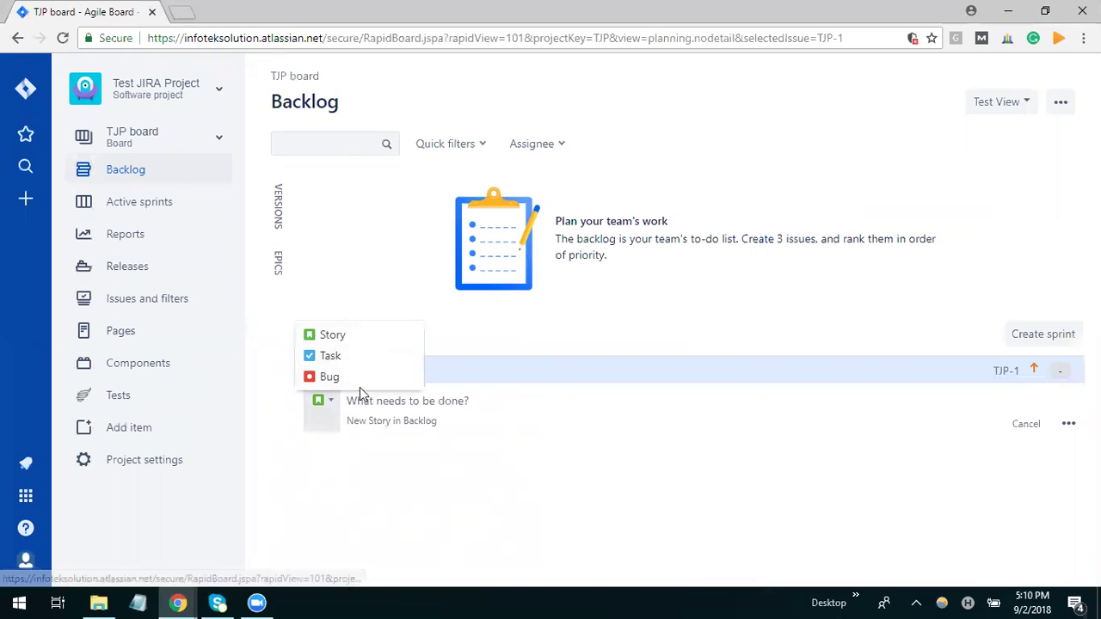
pyautogui.click(374, 471)
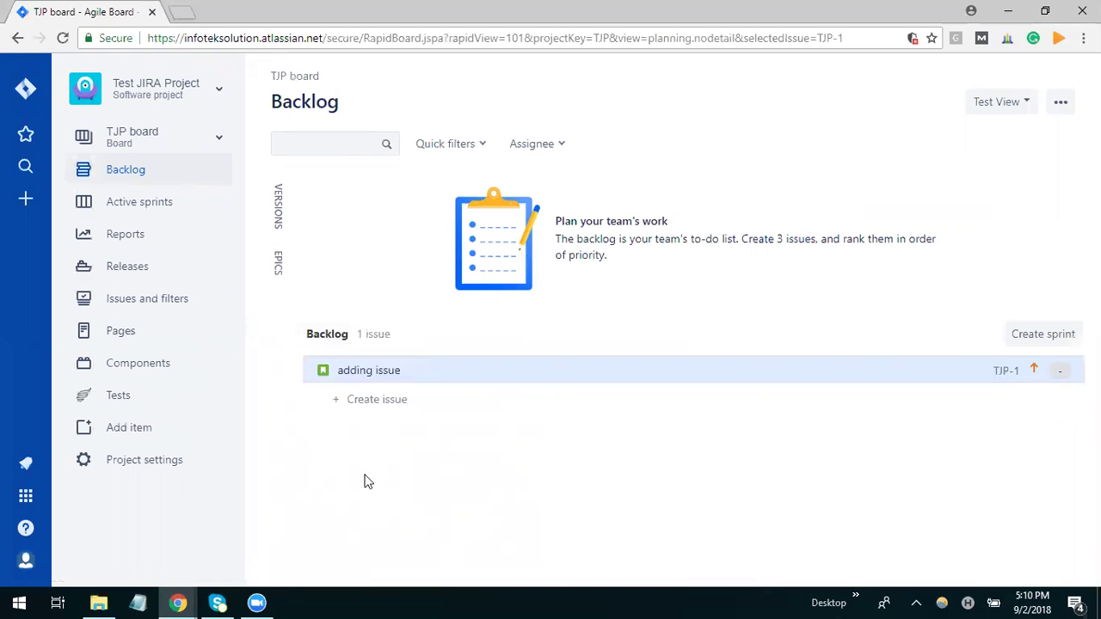
pyautogui.click(162, 462)
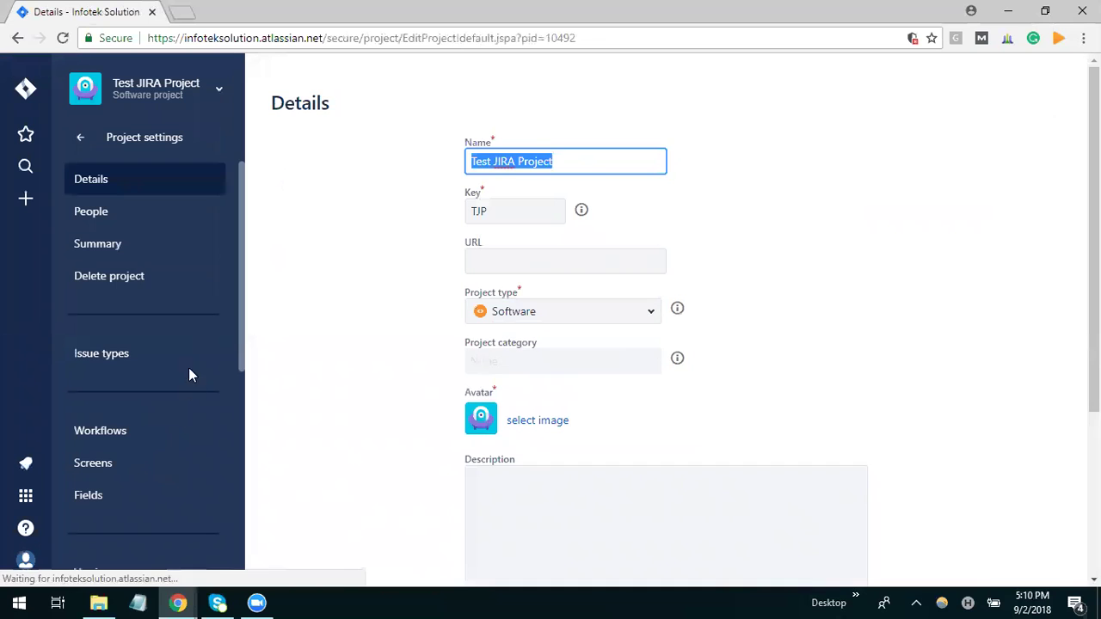
# Drag Test from Available Issue Types into the TJP: Scrum Issue Type Scheme and save
pyautogui.click(133, 360)
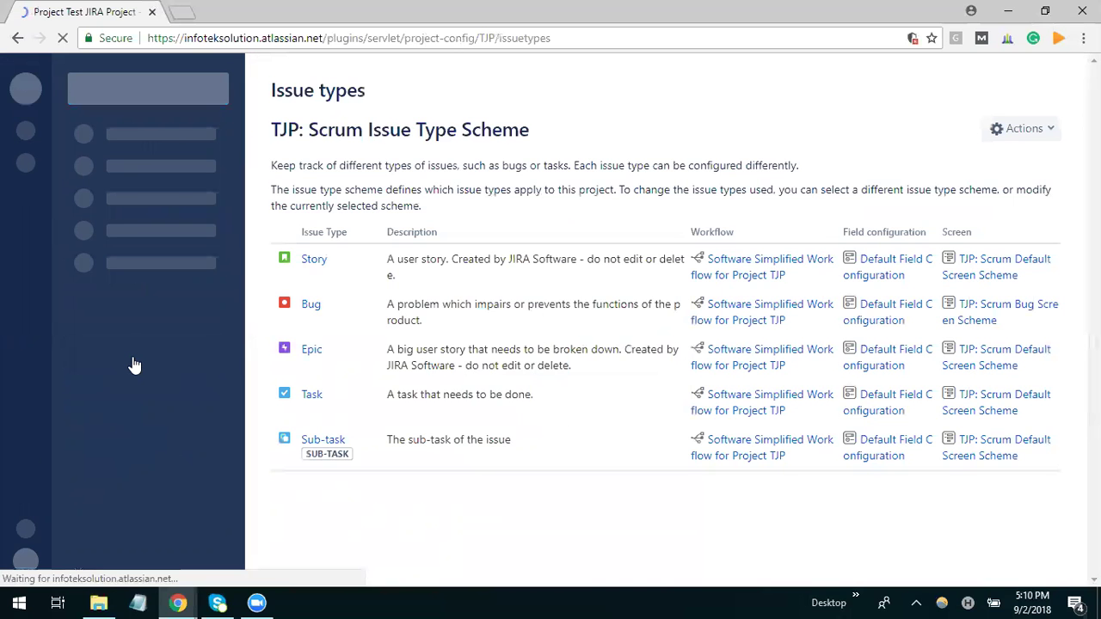
pyautogui.click(1052, 138)
pyautogui.click(1027, 168)
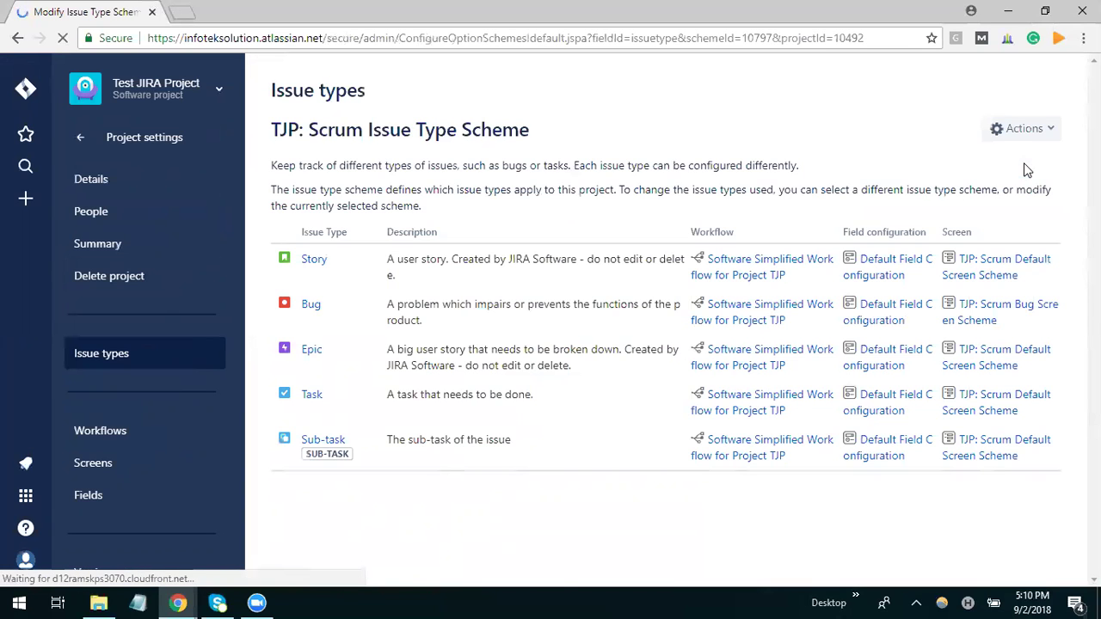
pyautogui.scroll(-1, 812, 430)
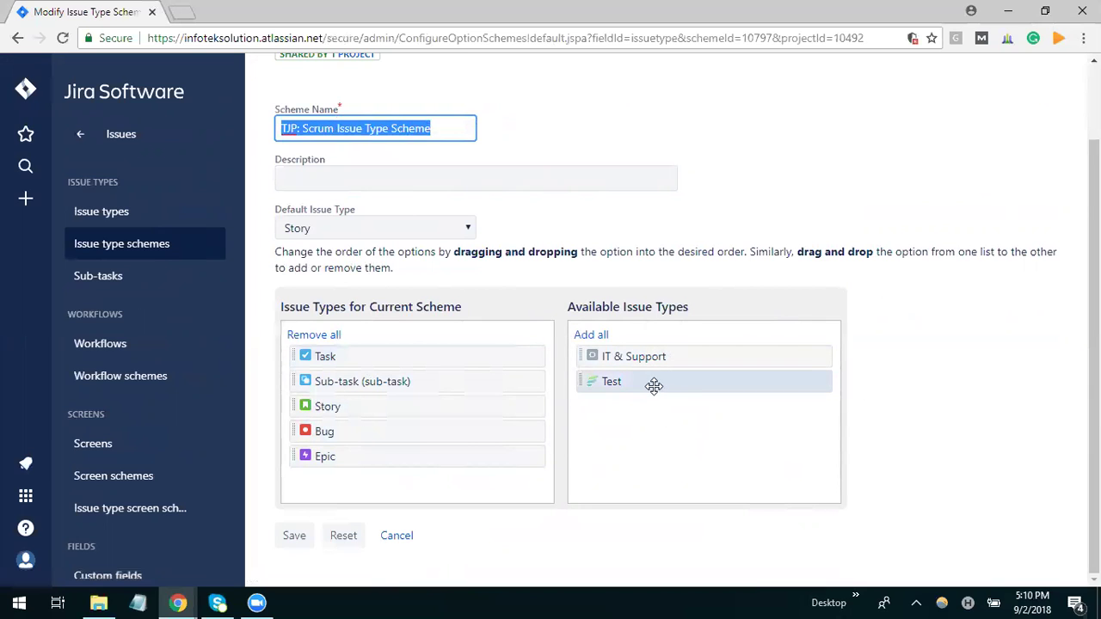
pyautogui.moveTo(654, 386); pyautogui.dragTo(346, 504)
pyautogui.click(301, 555)
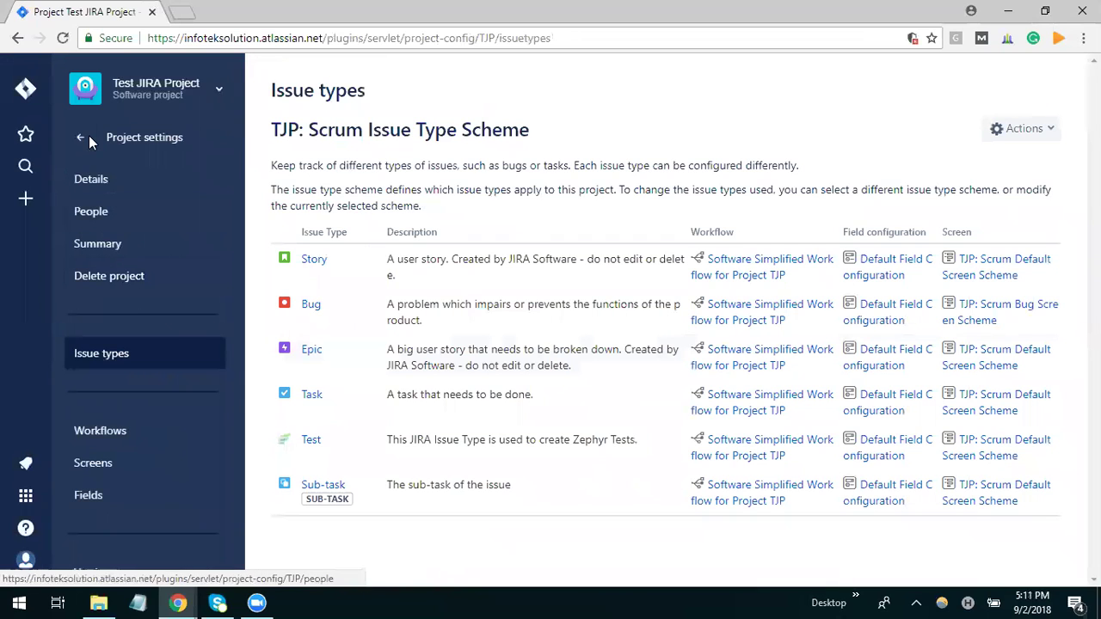
# Back in the Backlog, check a new issue's type list now includes Test alongside Story, Task, Bug
pyautogui.click(81, 139)
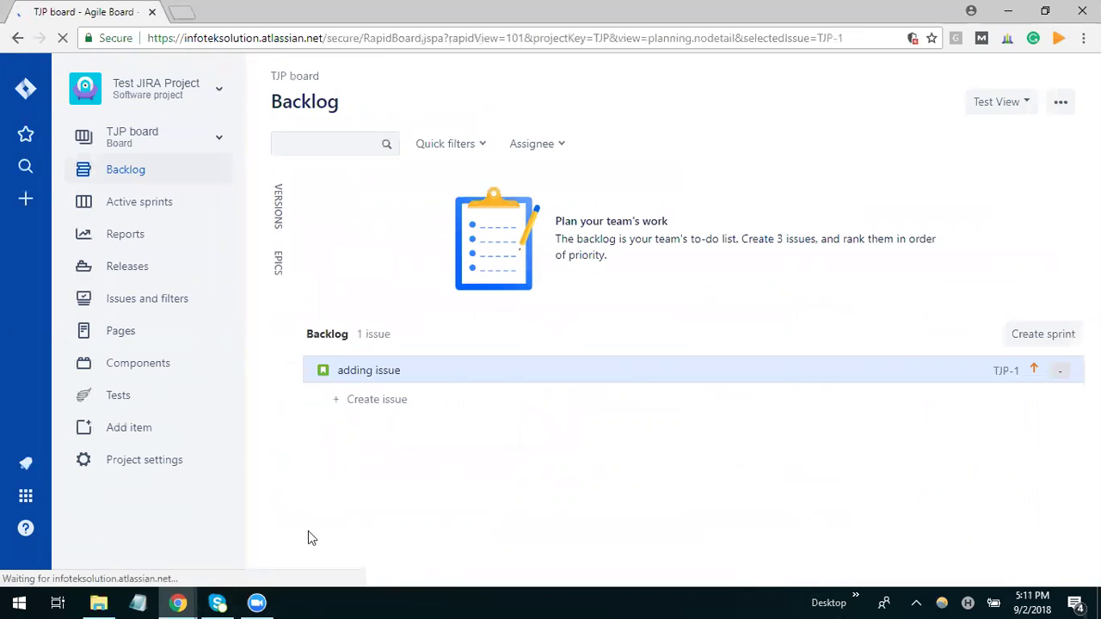
pyautogui.click(336, 404)
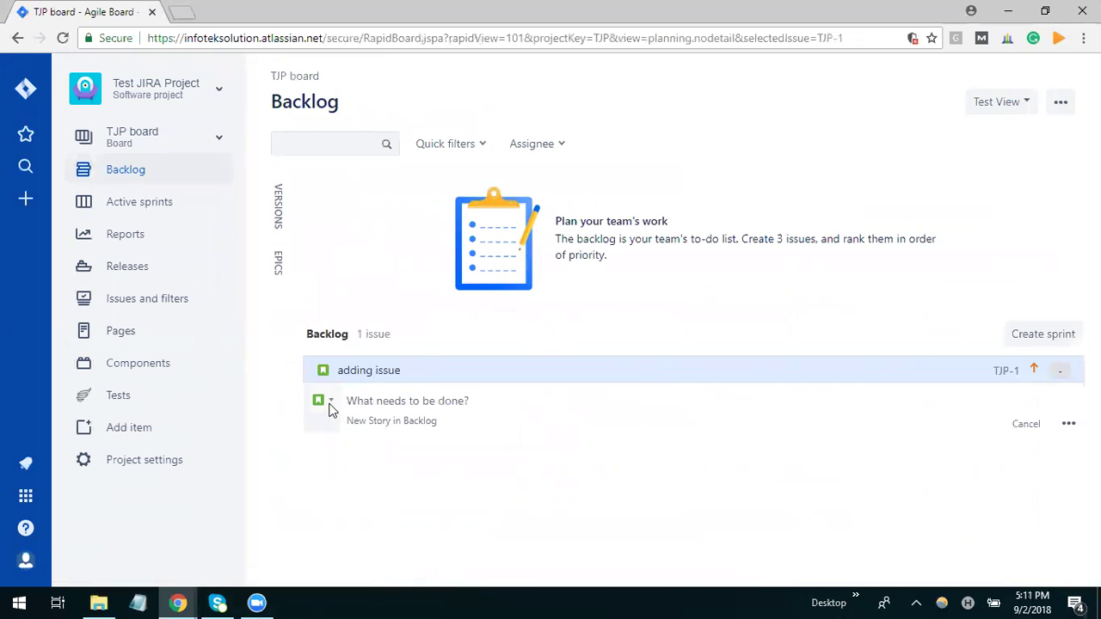
pyautogui.click(331, 404)
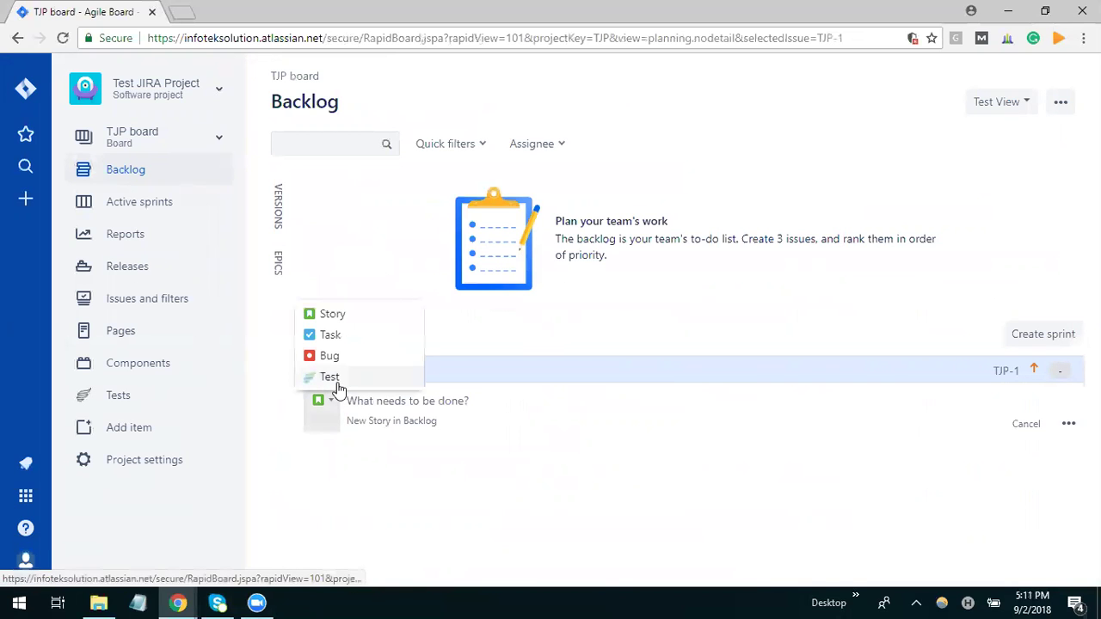